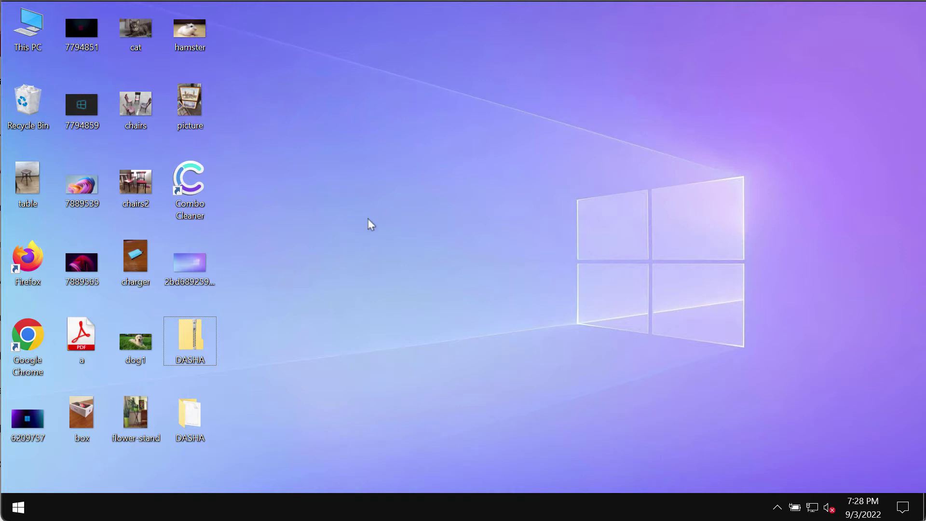
Preview the desktop images chairs2, chairs, picture and table one after another, closing each preview
double_click(147, 185)
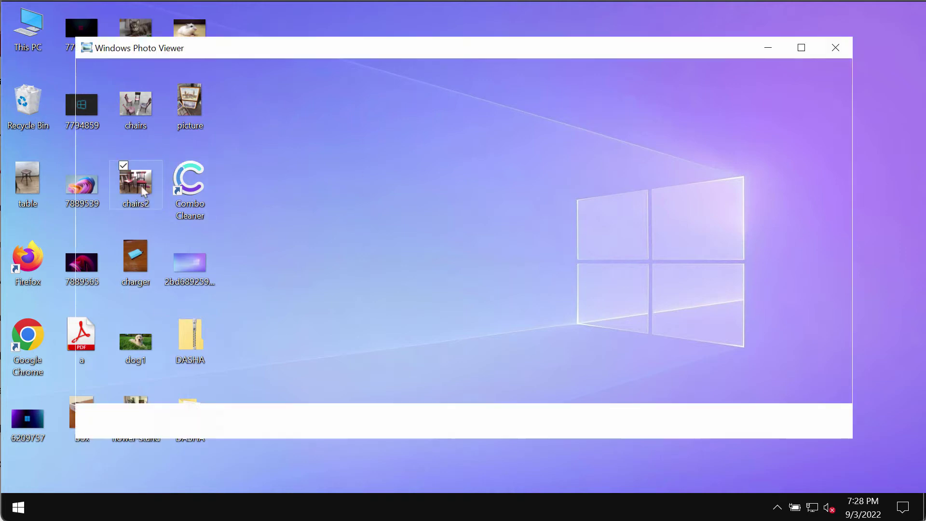
left_click(836, 47)
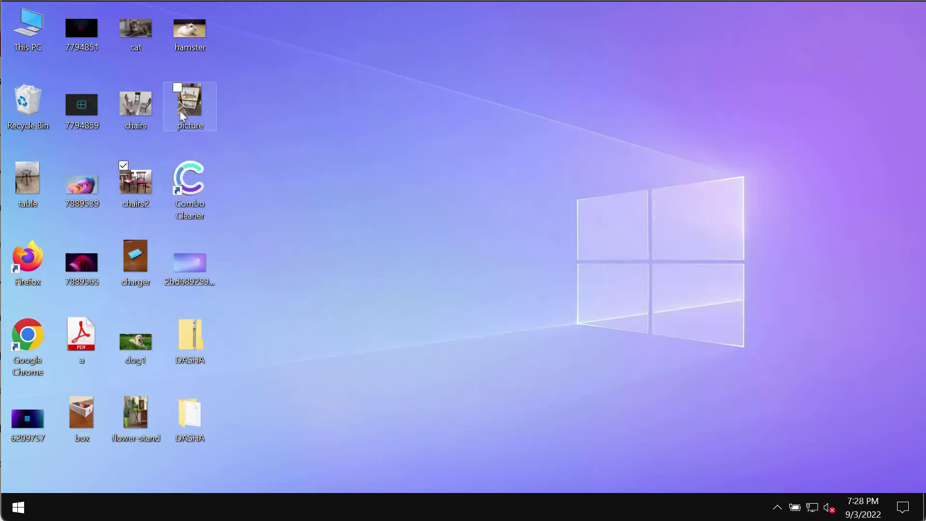
double_click(152, 116)
left_click(836, 47)
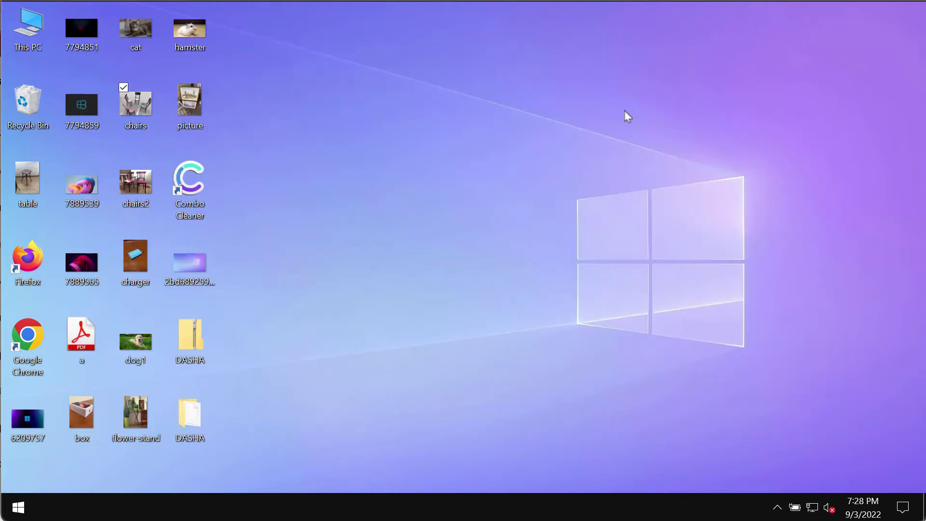
left_click(193, 111)
double_click(193, 111)
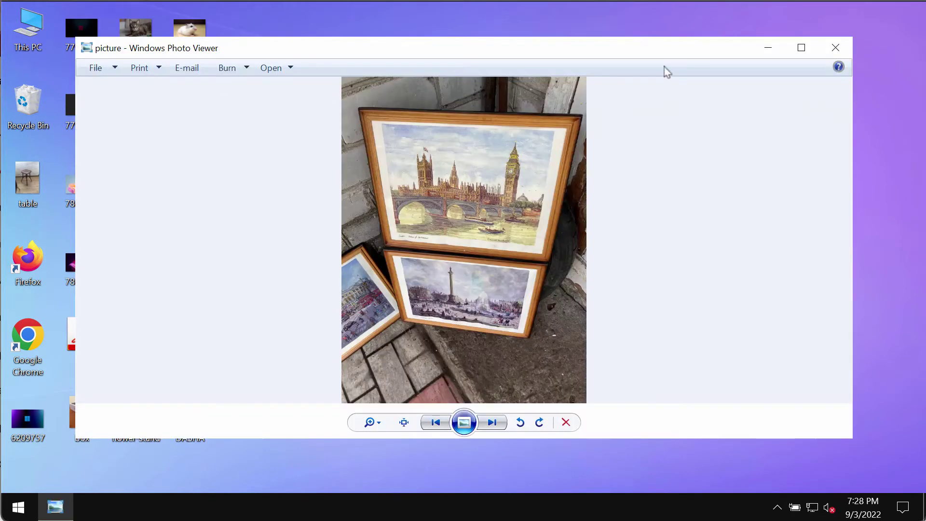
left_click(835, 47)
double_click(5, 192)
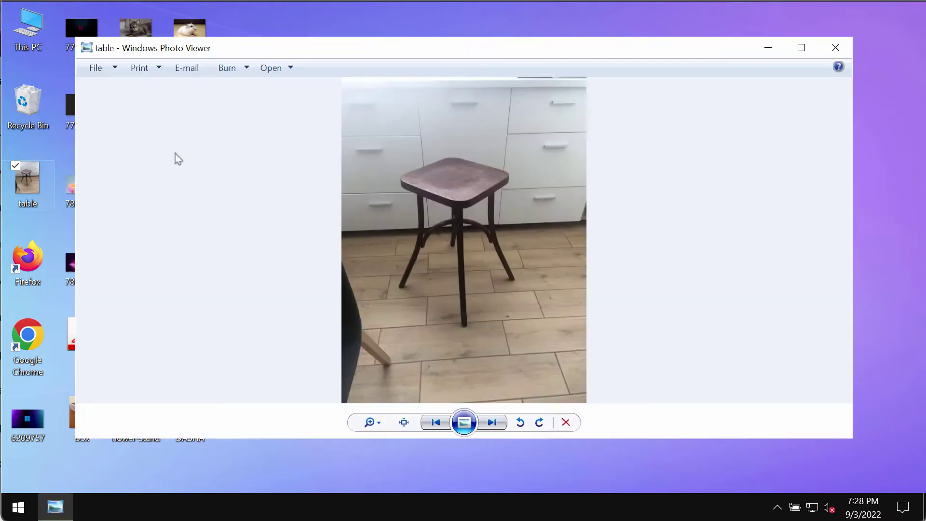
left_click(836, 47)
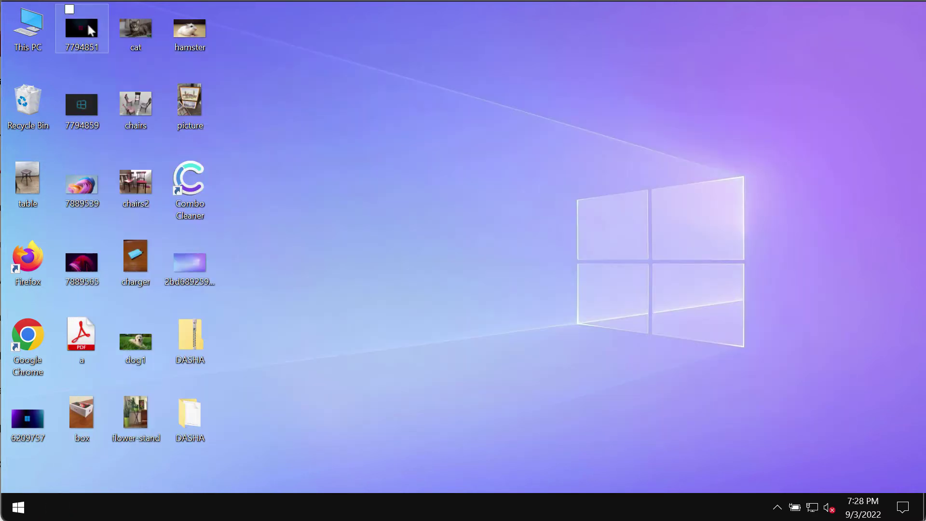
Preview the cat and hamster images from the desktop, closing each preview
double_click(143, 29)
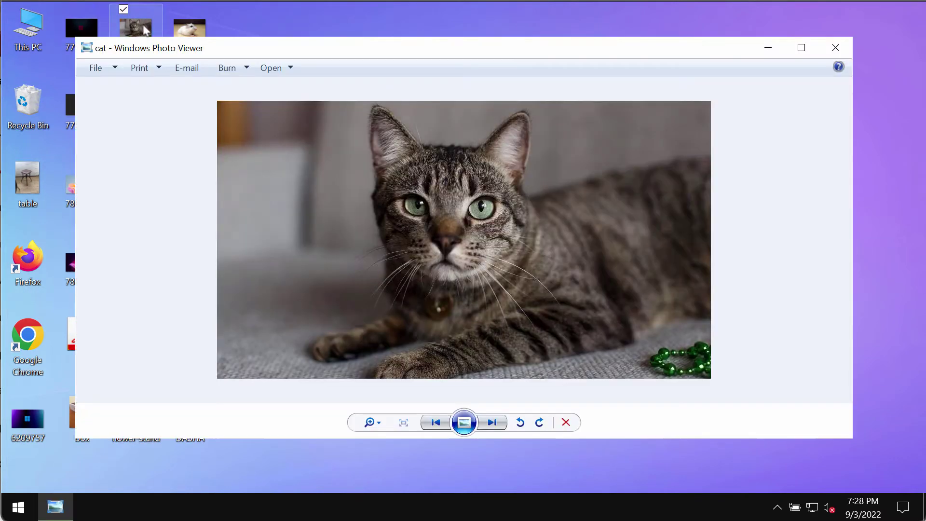
left_click(836, 47)
left_click(195, 40)
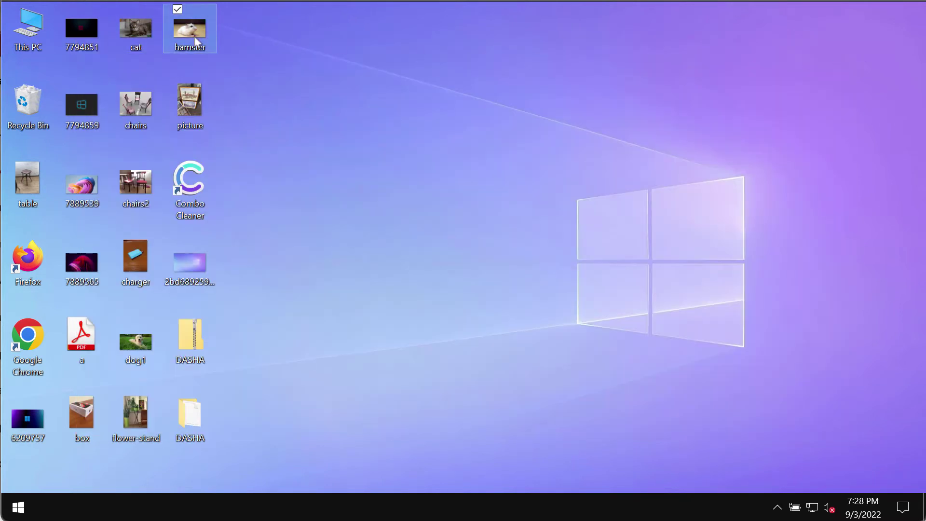
double_click(195, 40)
left_click(835, 47)
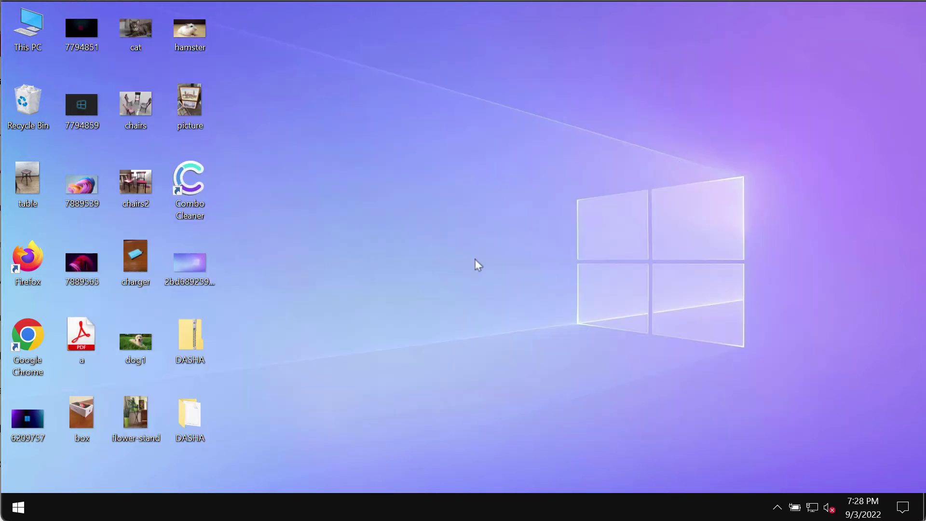
Inspect the application file inside the DASHA desktop folder and close the folder window
double_click(191, 420)
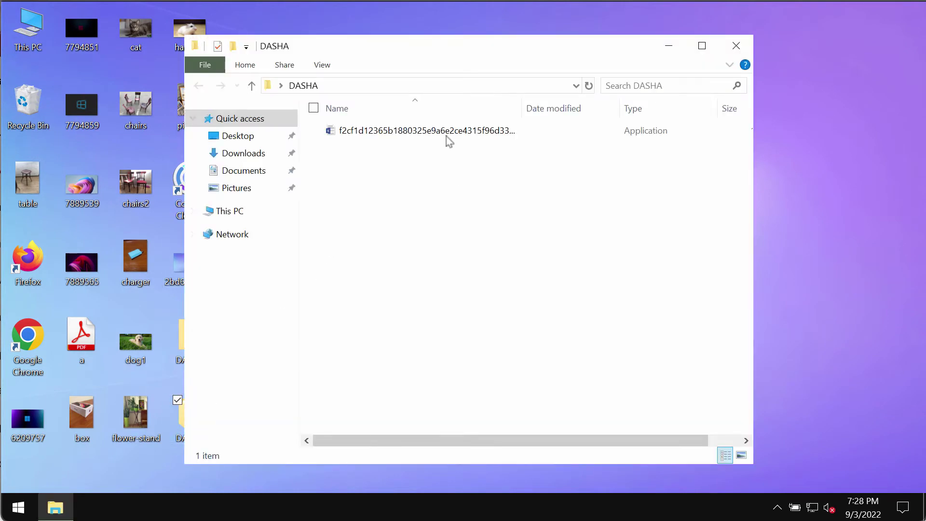
left_click(447, 134)
left_click(733, 49)
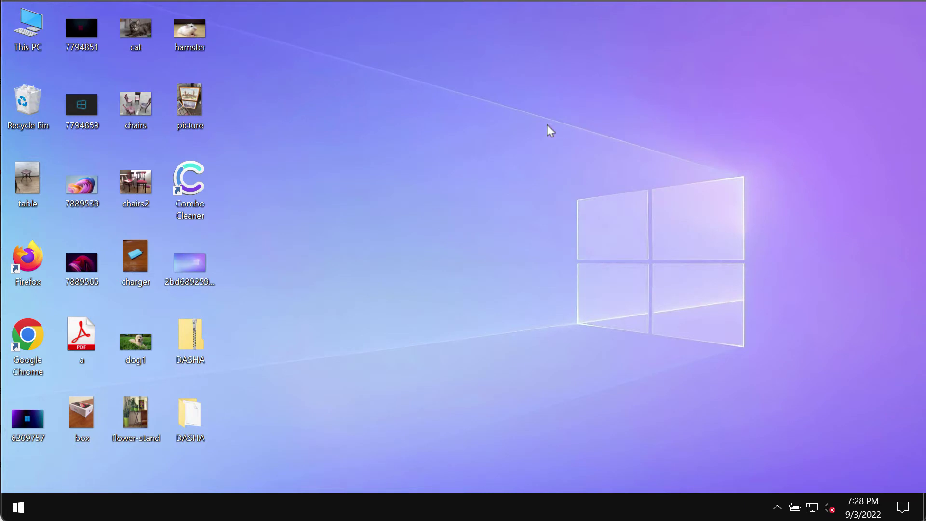
double_click(194, 414)
left_click(737, 46)
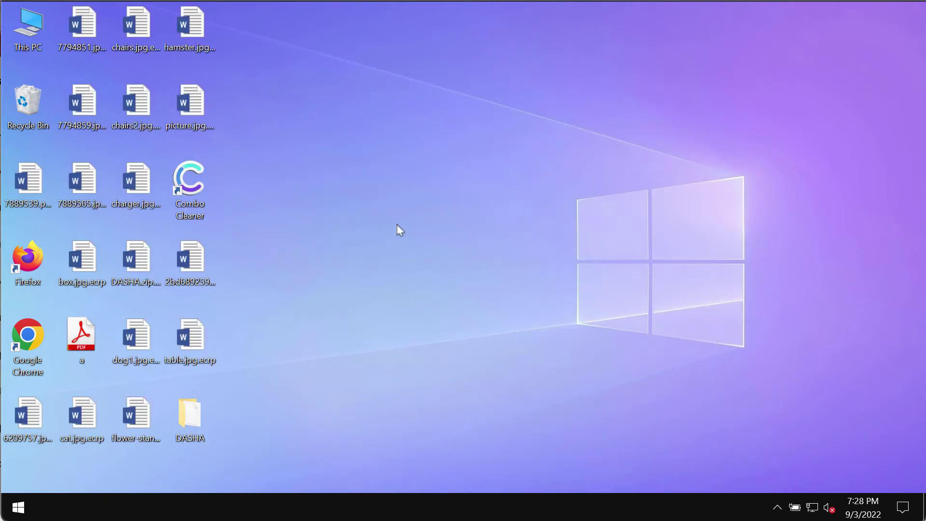
Check the full file names and extensions of the 2bd689259, picture and hamster files on the desktop
left_click(209, 263)
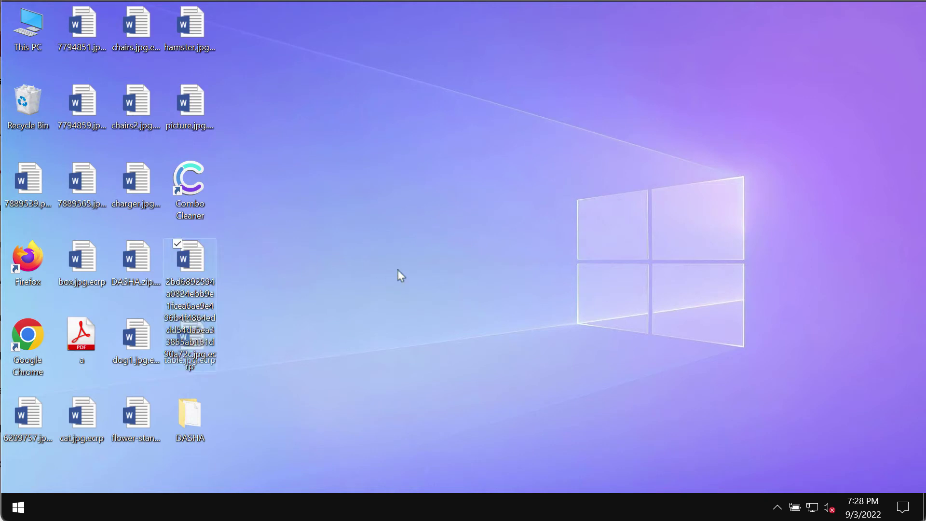
left_click(199, 115)
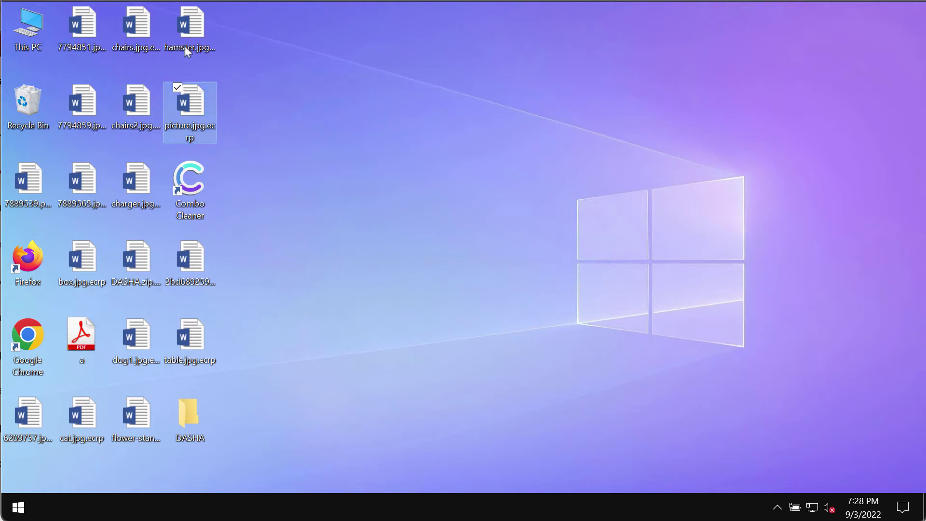
left_click(193, 33)
Rearrange the overlapping Eternity Ransomware windows so the full ransom note can be read beside the desktop files
left_click_drag(411, 90, 527, 88)
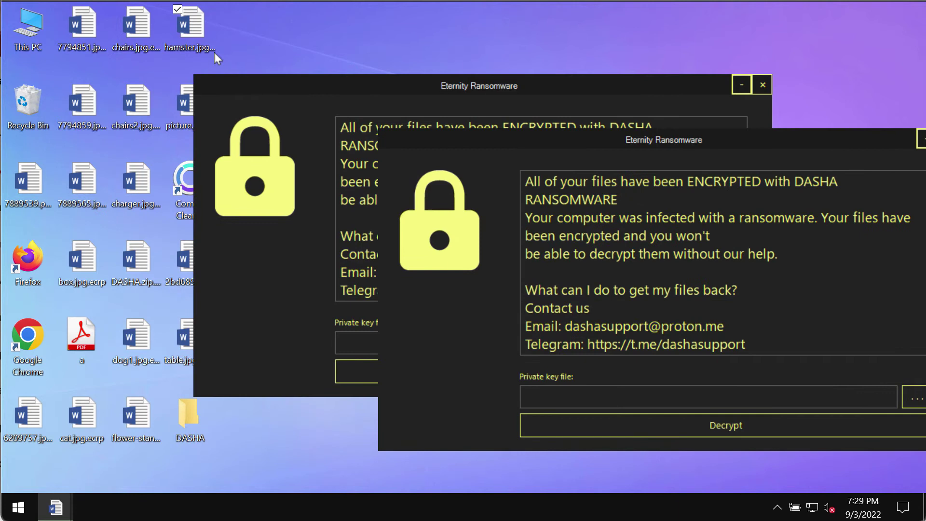
left_click(191, 33)
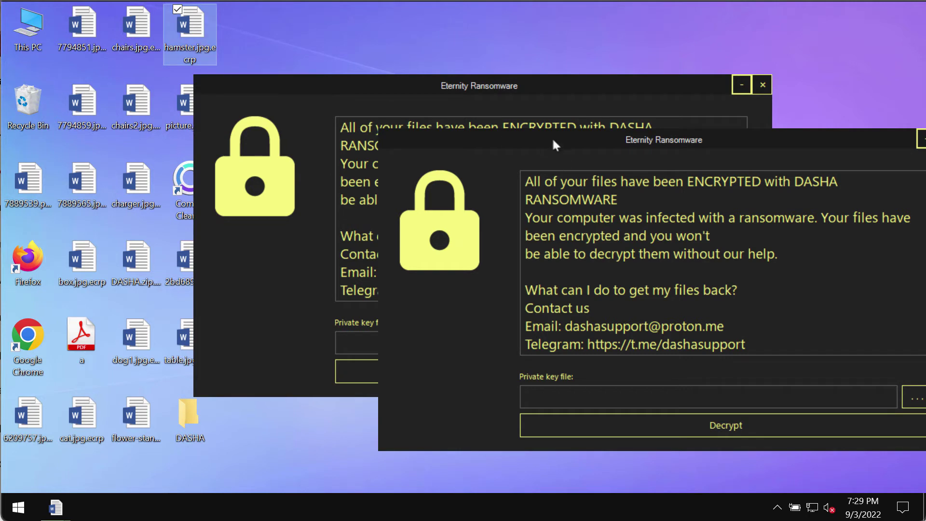
left_click_drag(527, 140, 385, 121)
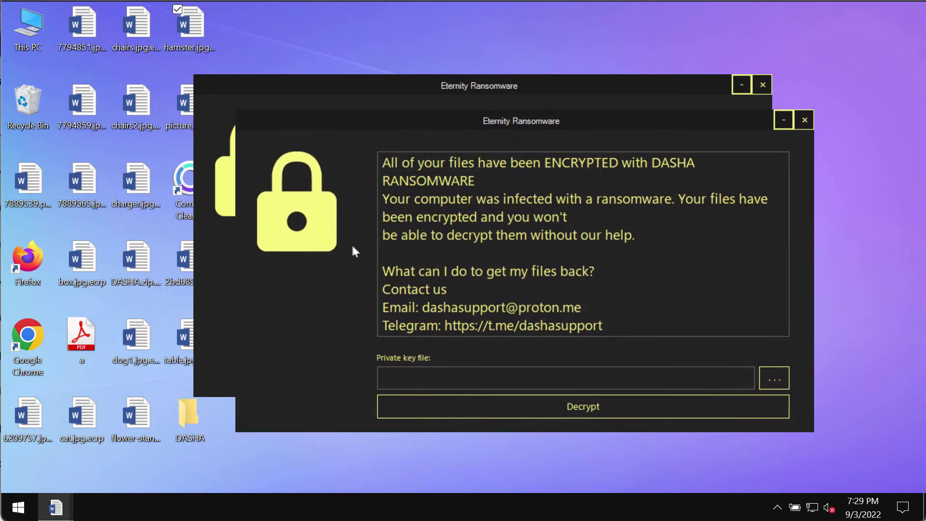
left_click_drag(472, 124, 432, 147)
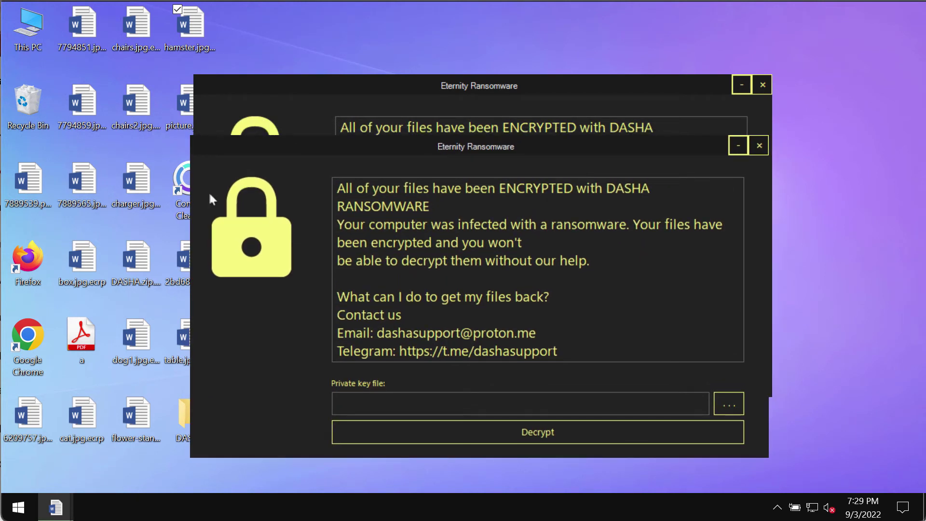
left_click_drag(364, 95, 409, 41)
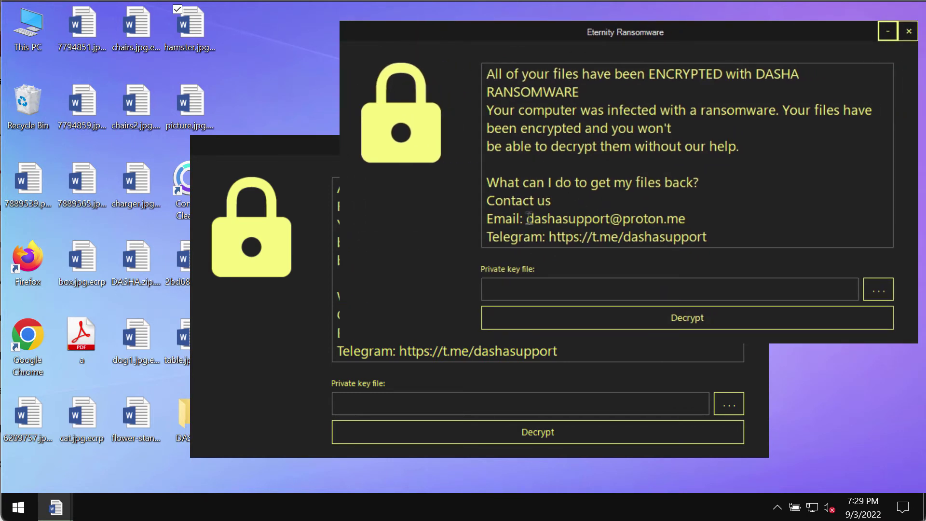
Highlight the contact e-mail address in the ransom note
left_click_drag(526, 219, 695, 219)
left_click(696, 218)
left_click_drag(685, 219, 534, 219)
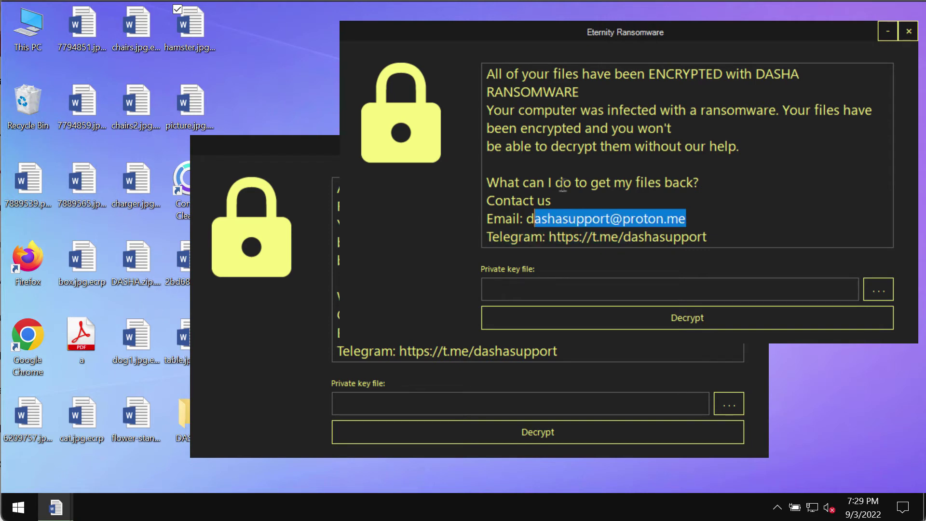
double_click(34, 360)
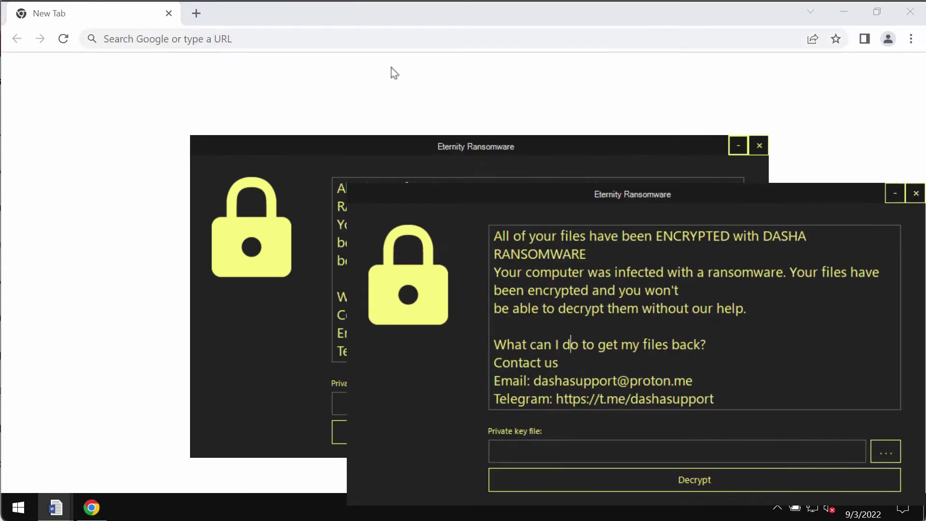
left_click(396, 39)
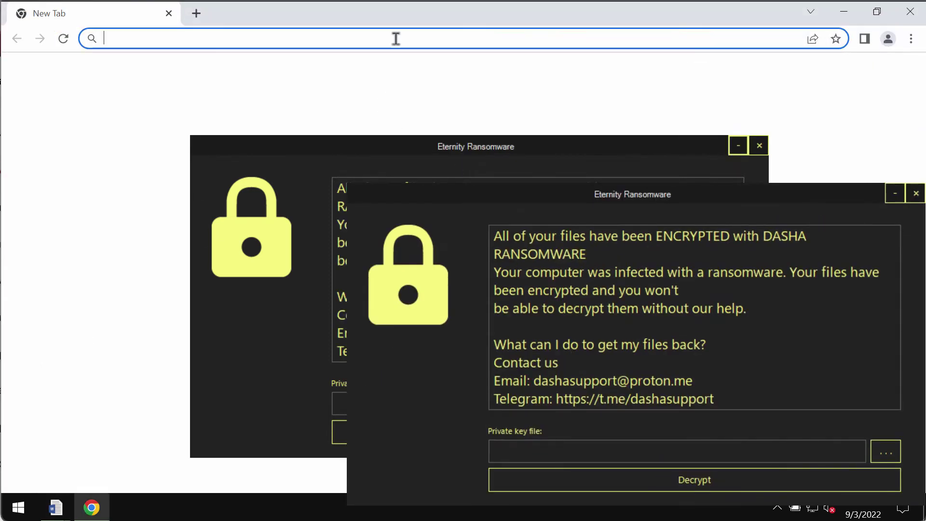
type("c")
key("Return")
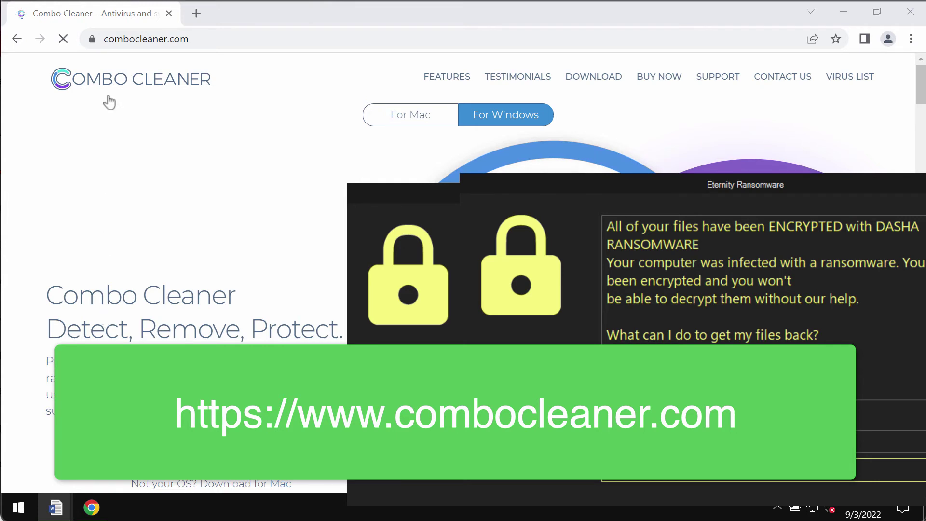
left_click(208, 39)
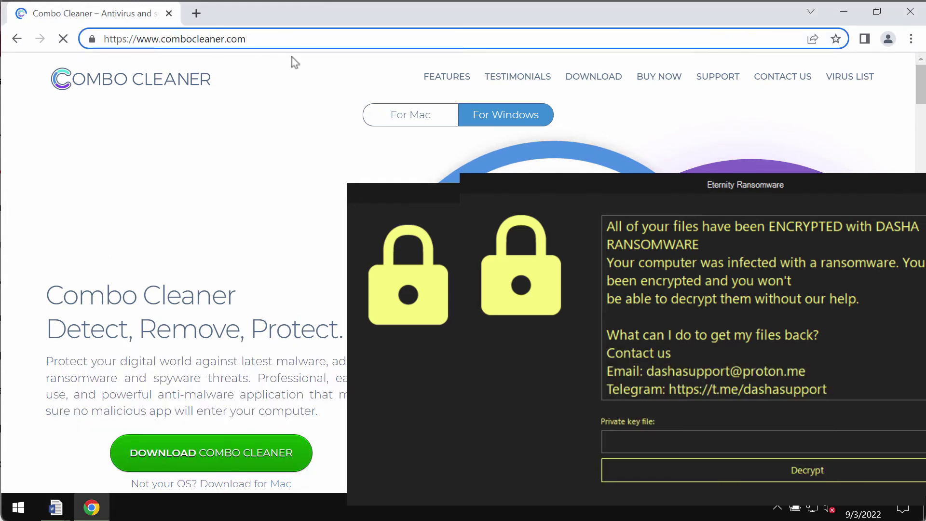
Switch to Combo Cleaner, separate its window from the ransom notes, and start a Quick Scan
left_click(778, 509)
left_click(791, 484)
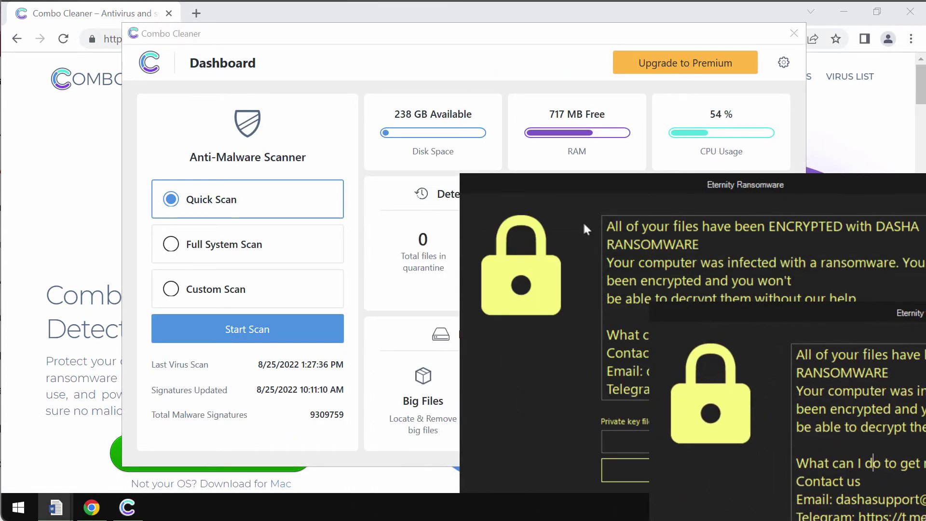
left_click_drag(590, 202, 798, 311)
left_click_drag(506, 33, 425, 29)
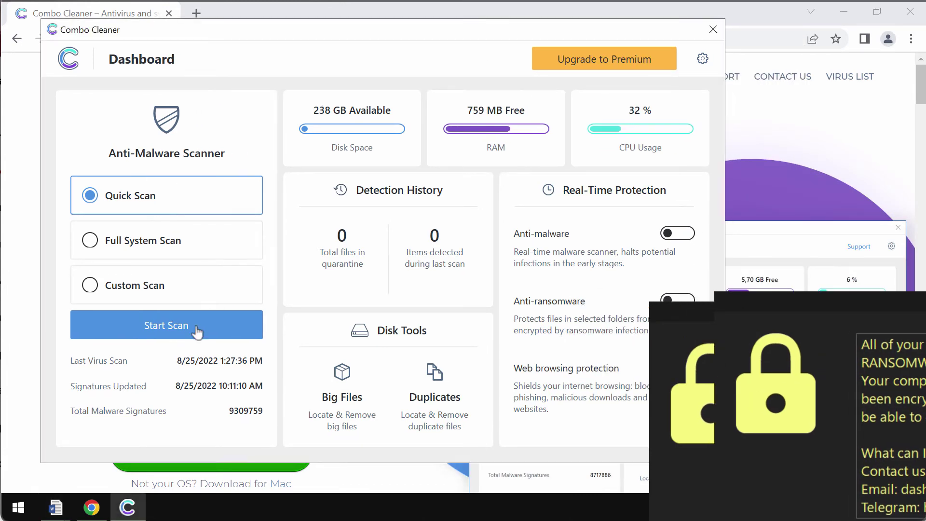
left_click(166, 325)
left_click_drag(370, 39, 349, 36)
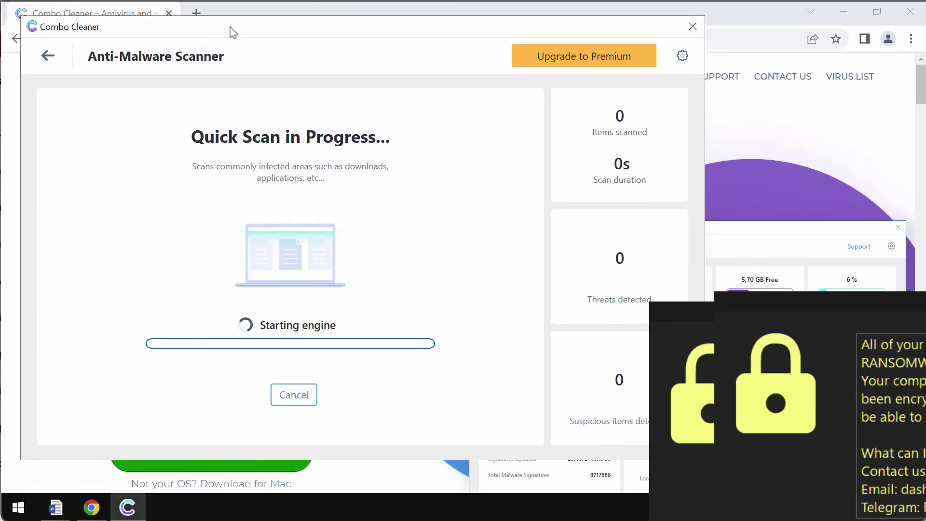
View the Combo Cleaner dashboard while the scan runs and return to the Quick Scan progress view
left_click(47, 56)
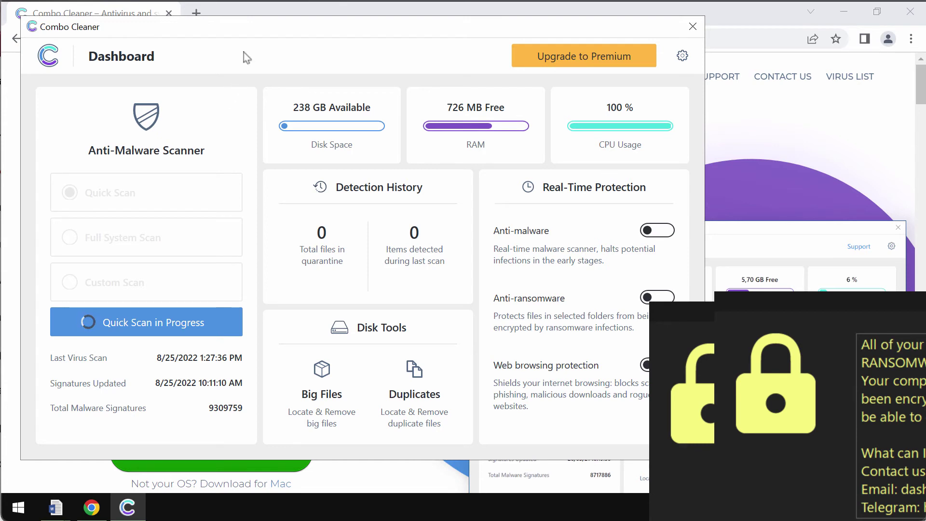
left_click_drag(248, 42, 235, 49)
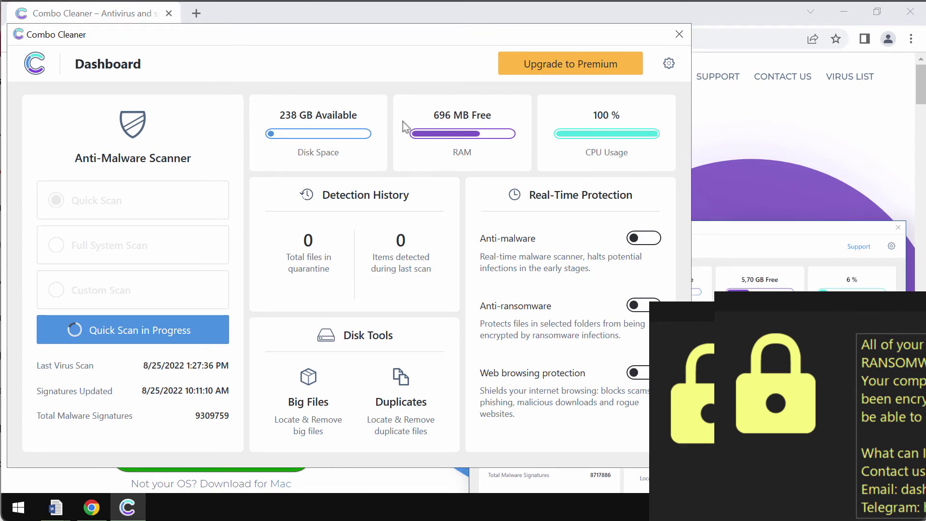
left_click(201, 332)
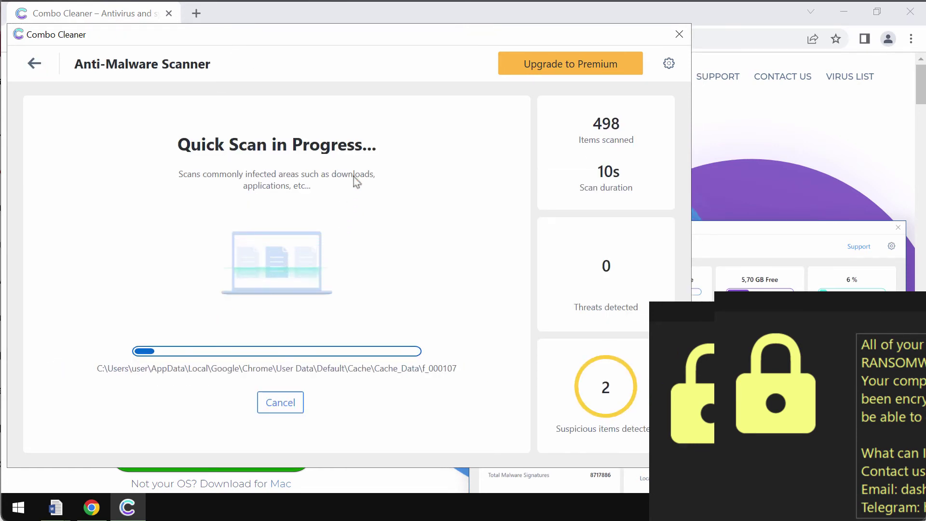
left_click_drag(403, 37, 395, 36)
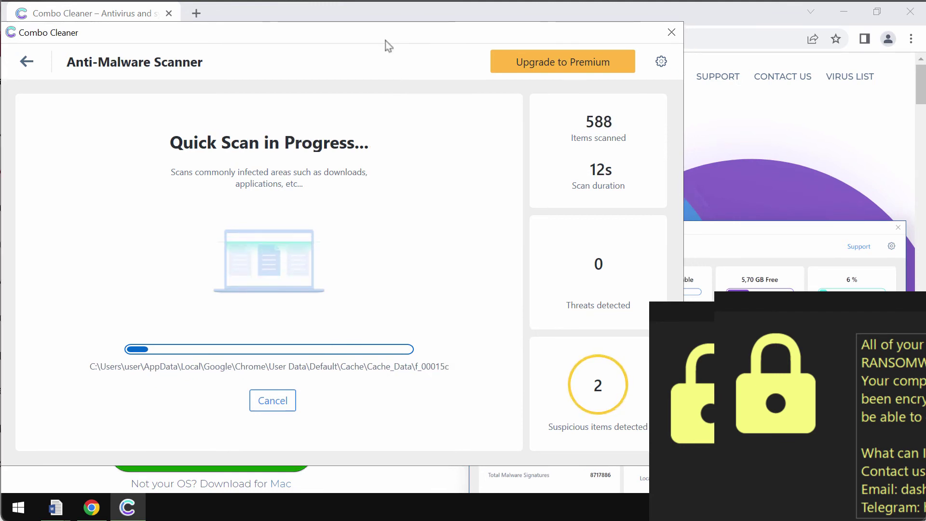
Close the Chrome browser and reposition the Combo Cleaner window on the desktop
left_click(210, 15)
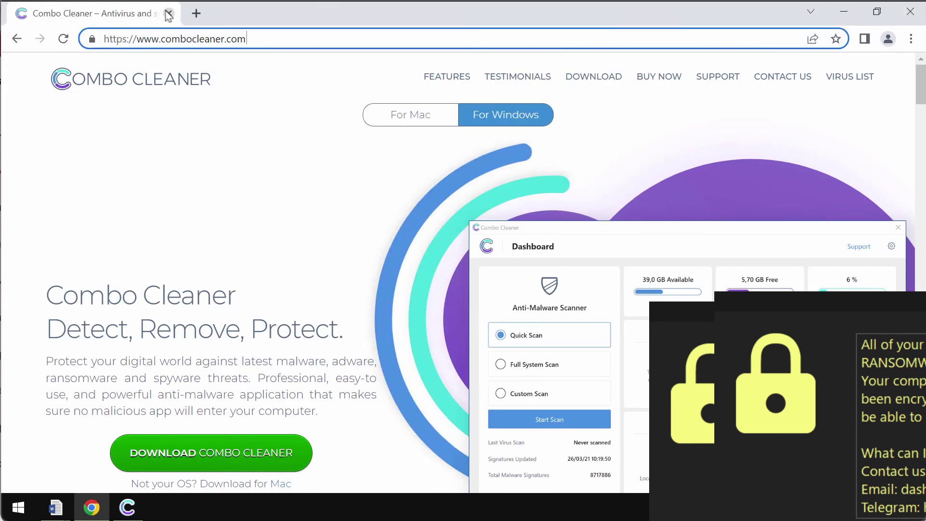
key("alt+F4")
left_click_drag(171, 41, 178, 38)
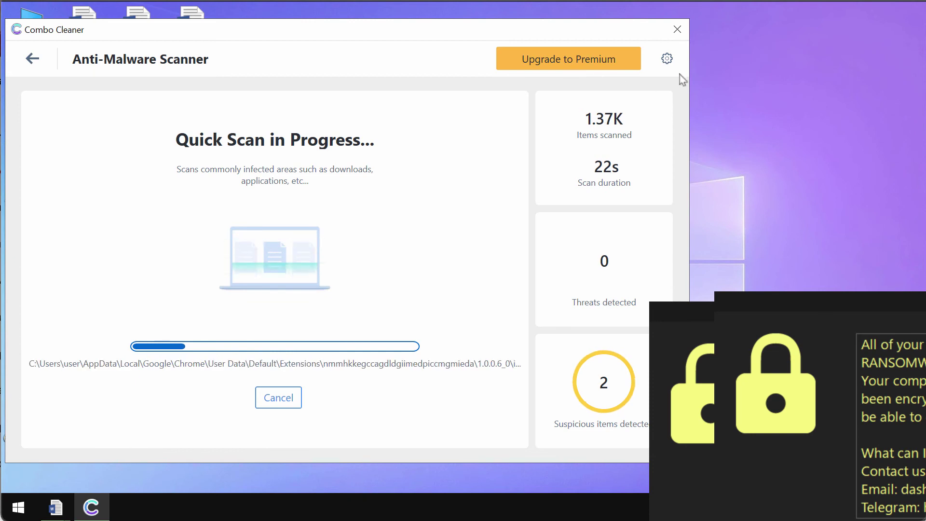
Open the Anti-Ransomware settings to view the protected folders and trusted programs
left_click(668, 60)
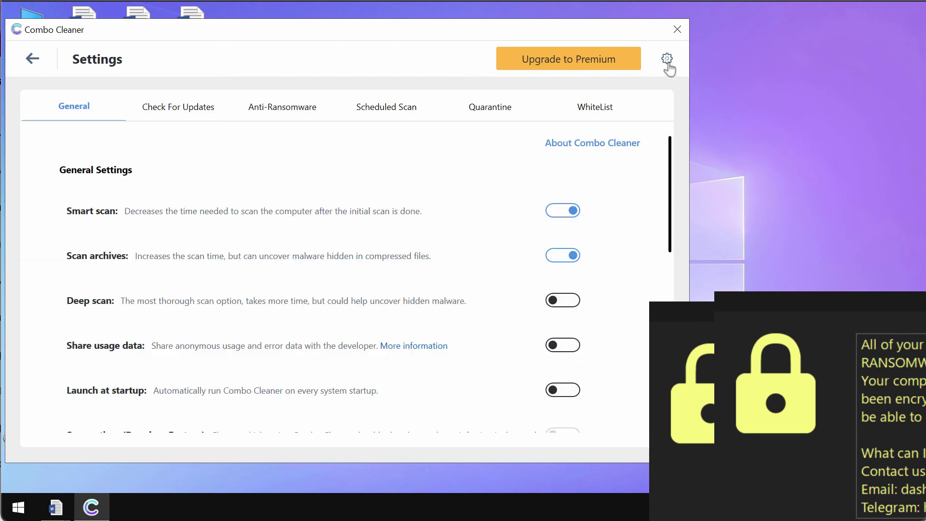
left_click(323, 118)
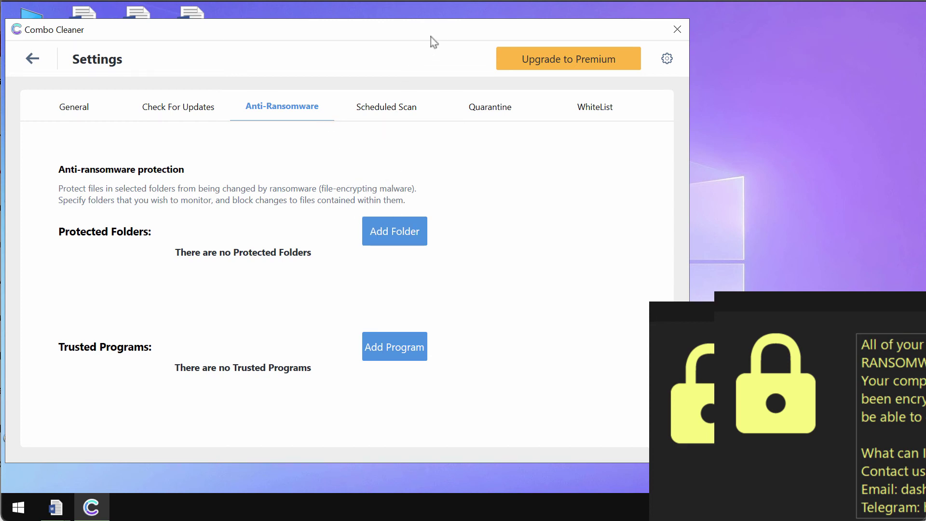
Leave the Anti-Ransomware settings and check the Quick Scan progress view, going by way of the dashboard
left_click_drag(430, 37, 442, 36)
left_click(44, 58)
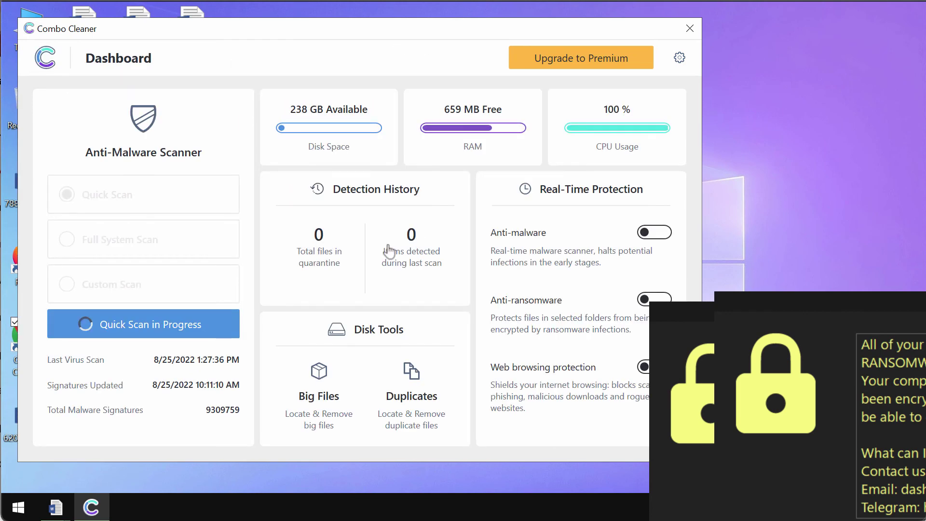
left_click(203, 330)
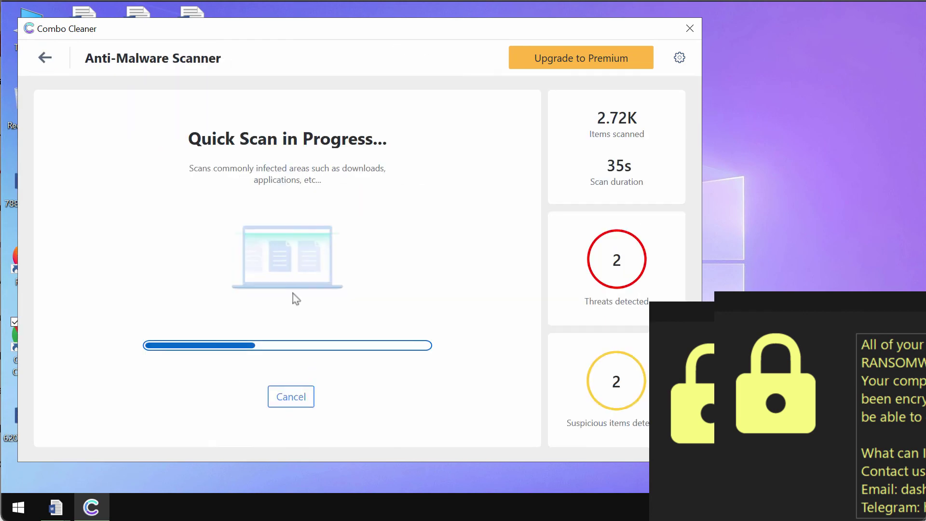
left_click(45, 58)
left_click(203, 330)
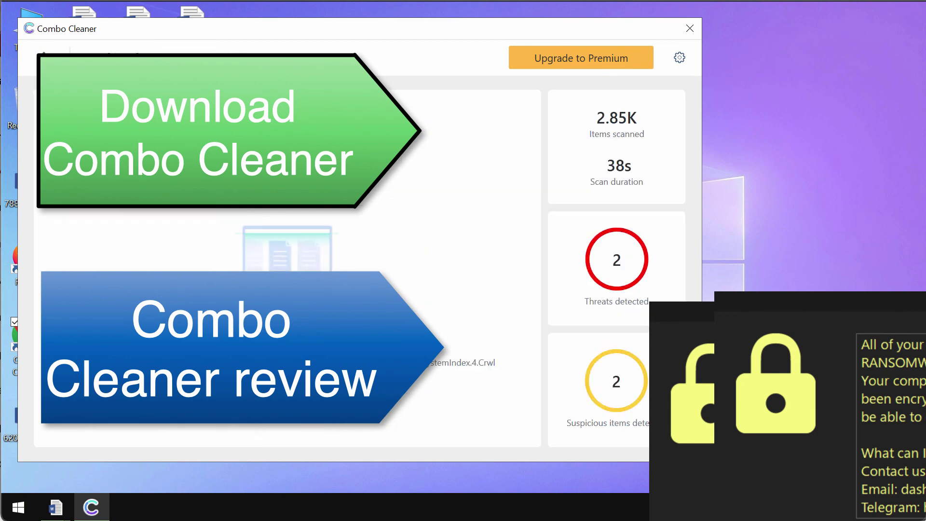
Cancel the running Quick Scan to list the threats detected so far, and reposition the Combo Cleaner window on the desktop
mouse_move(459, 28)
left_mouse_down()
mouse_move(467, 24)
mouse_move(465, 33)
left_mouse_up()
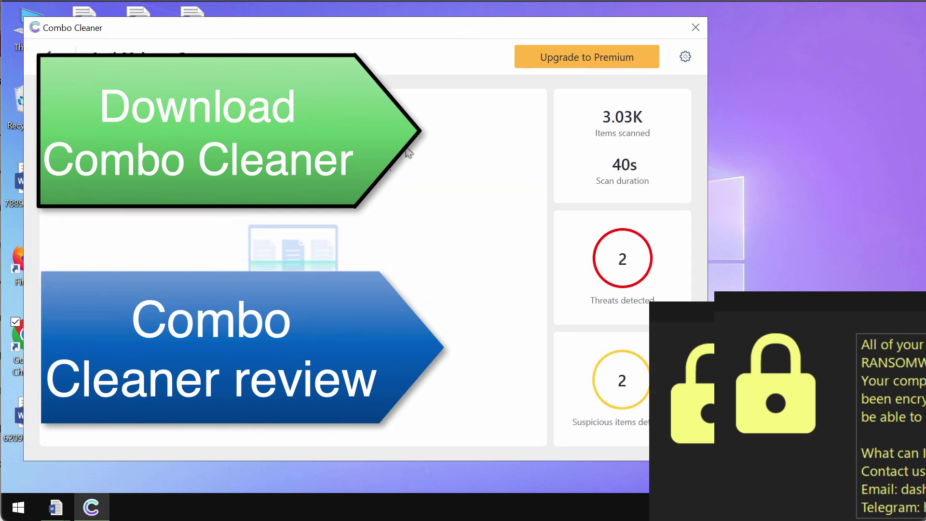
left_click(50, 58)
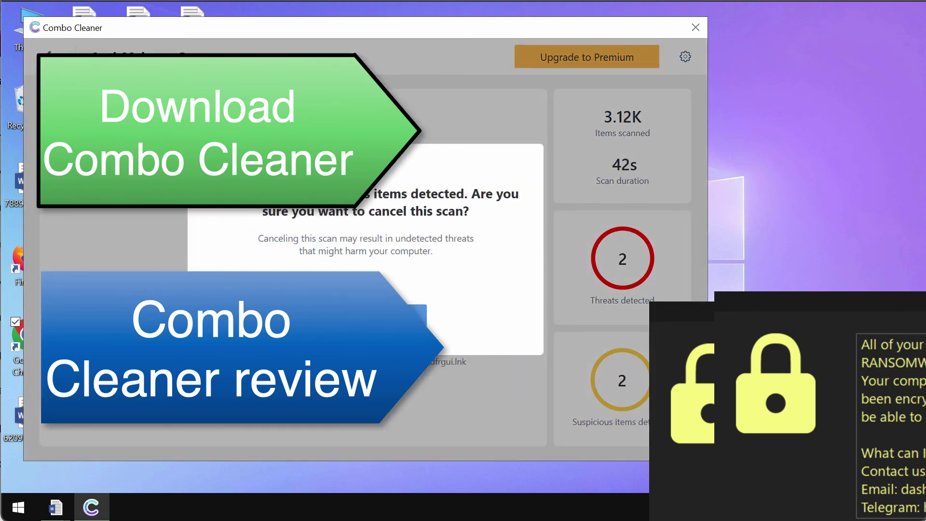
key("Escape")
left_click_drag(503, 33, 499, 35)
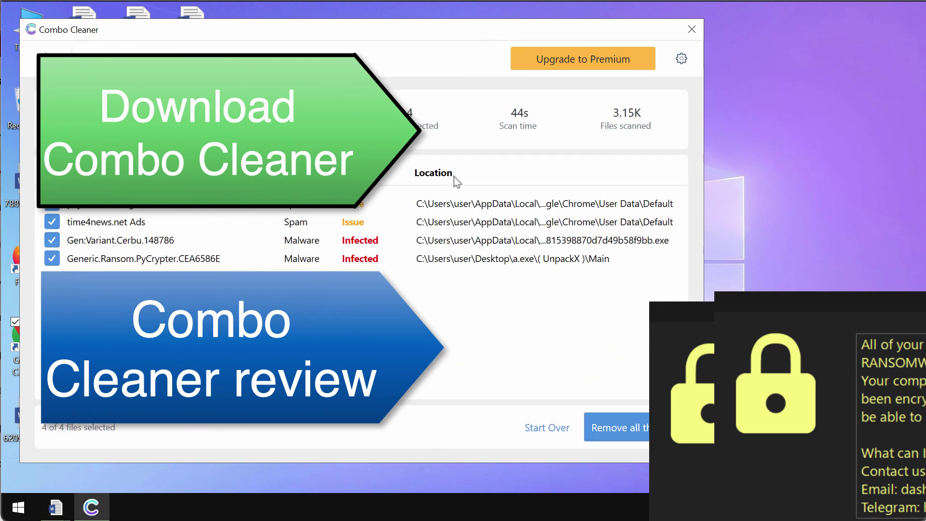
left_click_drag(492, 36, 478, 36)
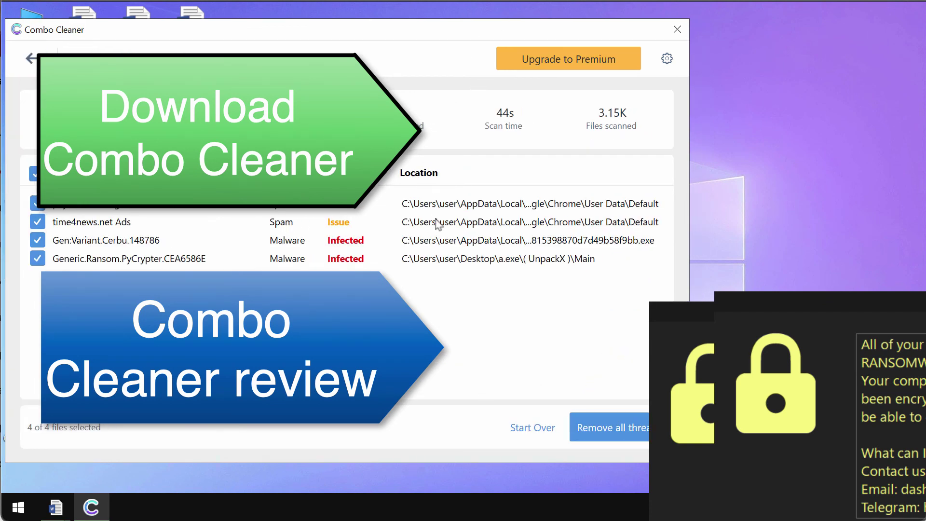